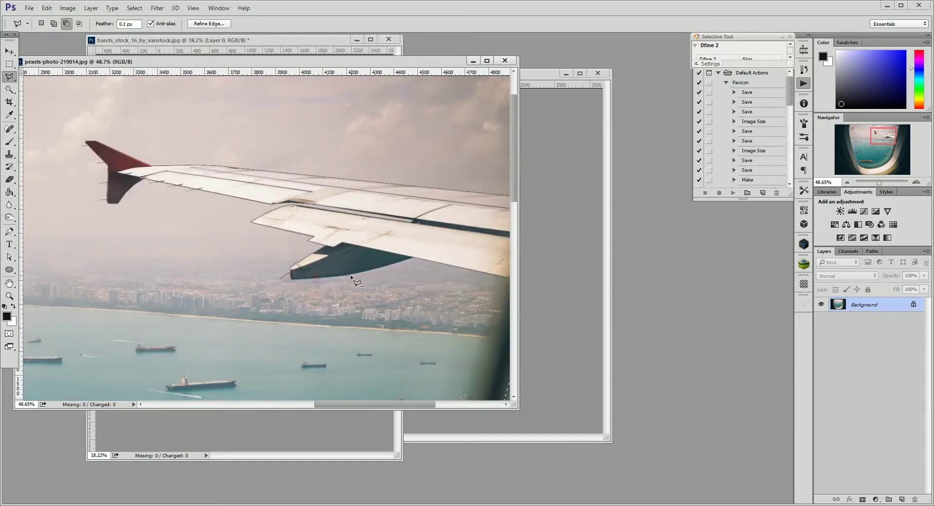
Scroll the Layers panel and bring up the context menu for the wing layer's mask
scroll(321, 285, up, 5)
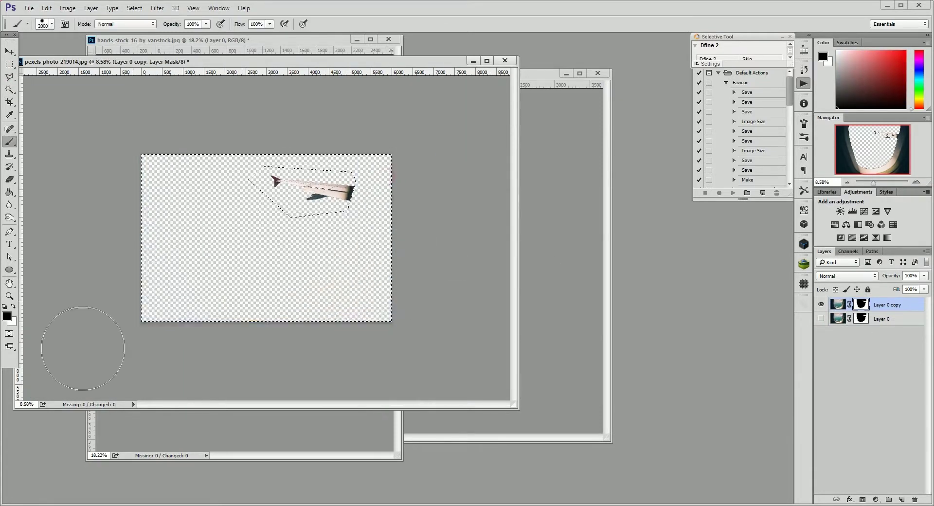
right_click(862, 318)
Refine the wing mask's edge and give the window frame a drop shadow
click(827, 398)
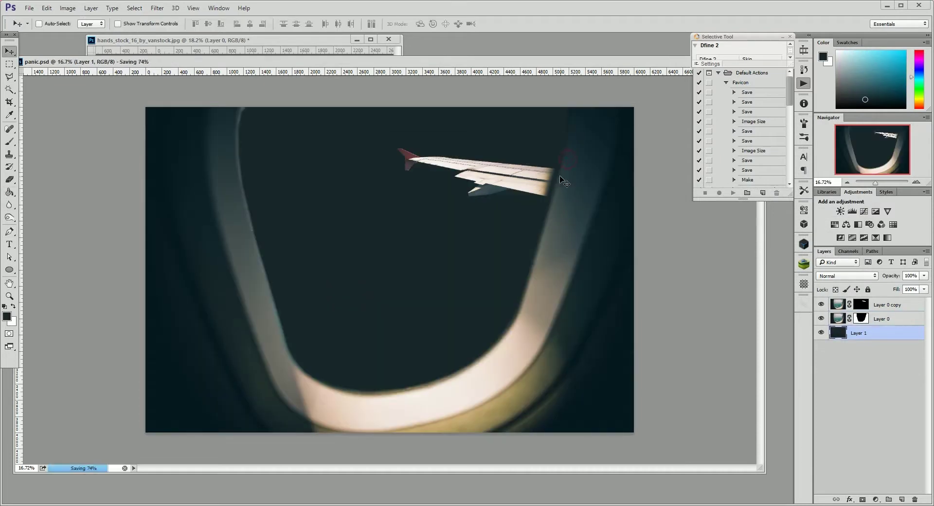
double_click(915, 320)
drag(389, 87, 565, 221)
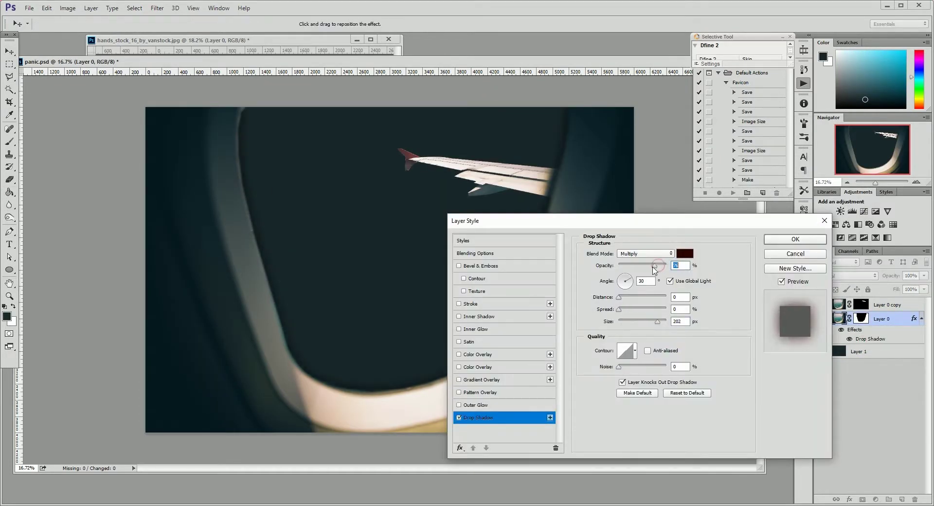
key(Return)
Refine the window frame mask's edge with Ctrl+Alt+R and enlarge the underwater photo over the window
click(862, 318)
key(ctrl+alt+r)
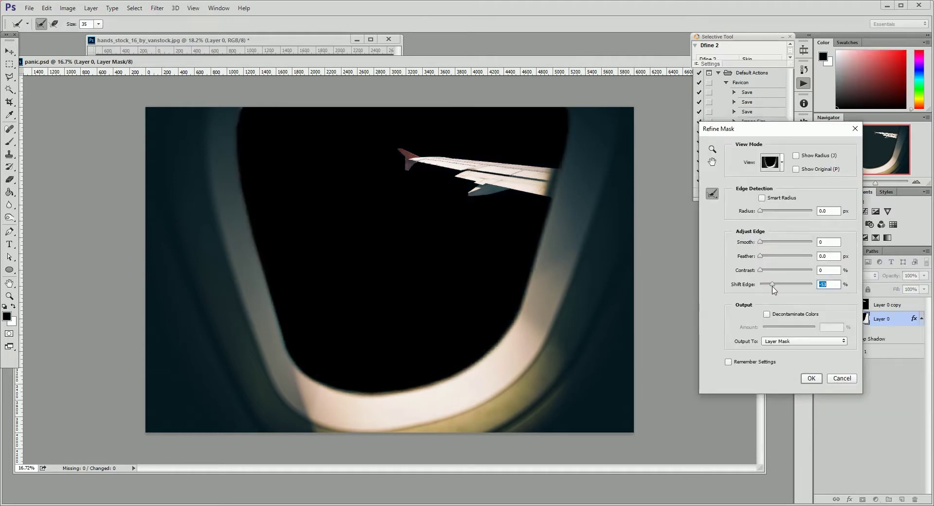
click(810, 379)
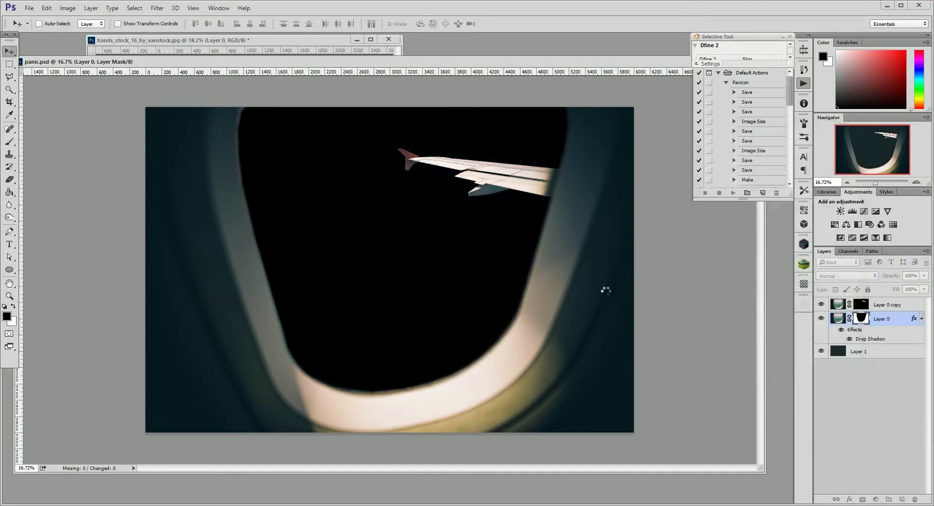
drag(783, 263, 438, 268)
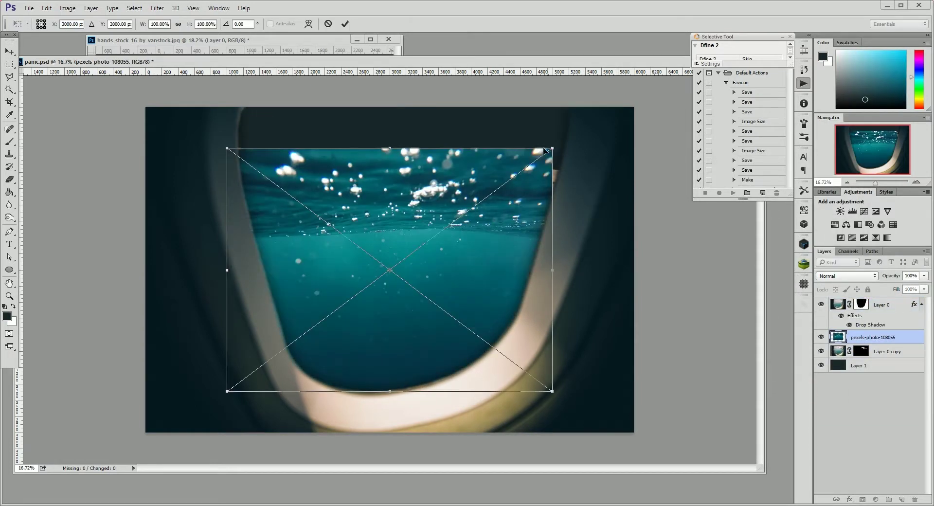
Scale pexels-photo-108055 to fill the opening, bring in the hand, and close the hands document unsaved
drag(552, 428, 651, 398)
key(Return)
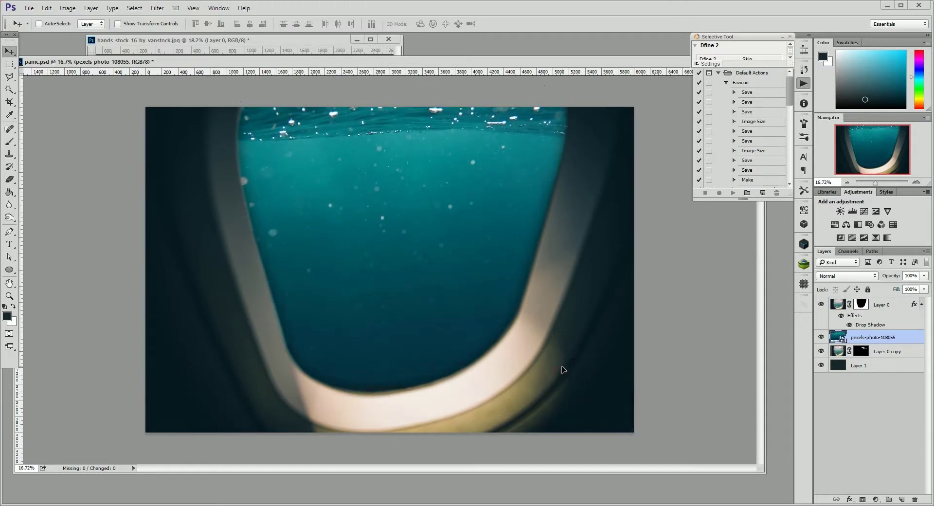
key(ctrl+w)
click(473, 192)
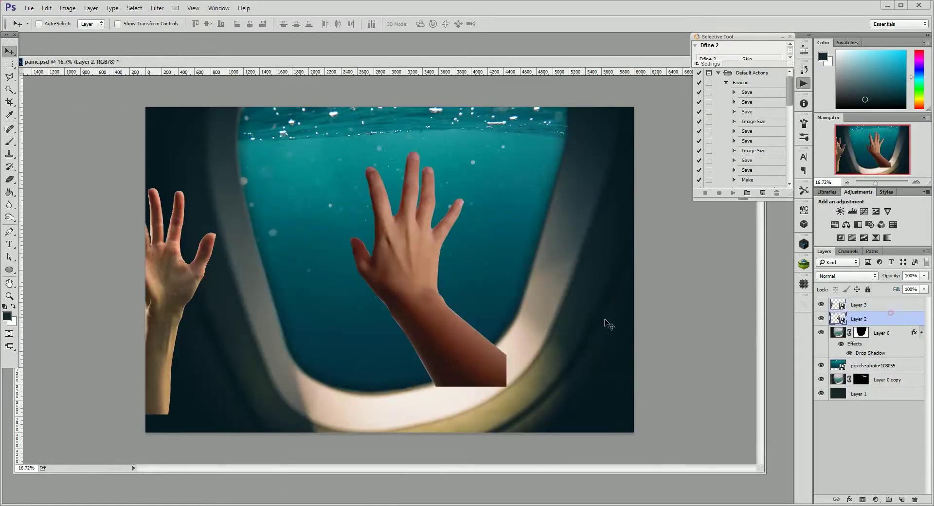
Enlarge and reposition the middle hand, then apply Gaussian Blur to it
key(ctrl+t)
mouse_move(428, 253)
mouse_down()
mouse_move(574, 297)
mouse_move(469, 326)
mouse_up()
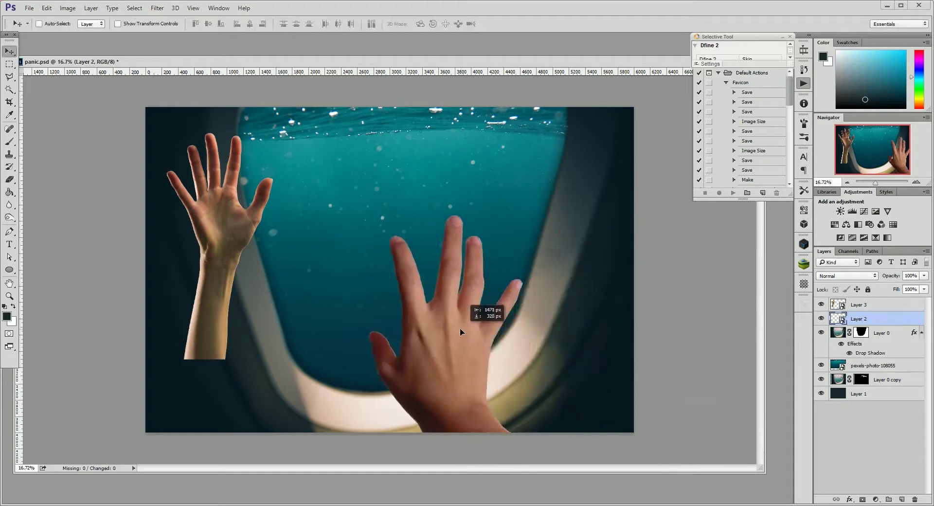
key(Return)
click(157, 8)
click(340, 160)
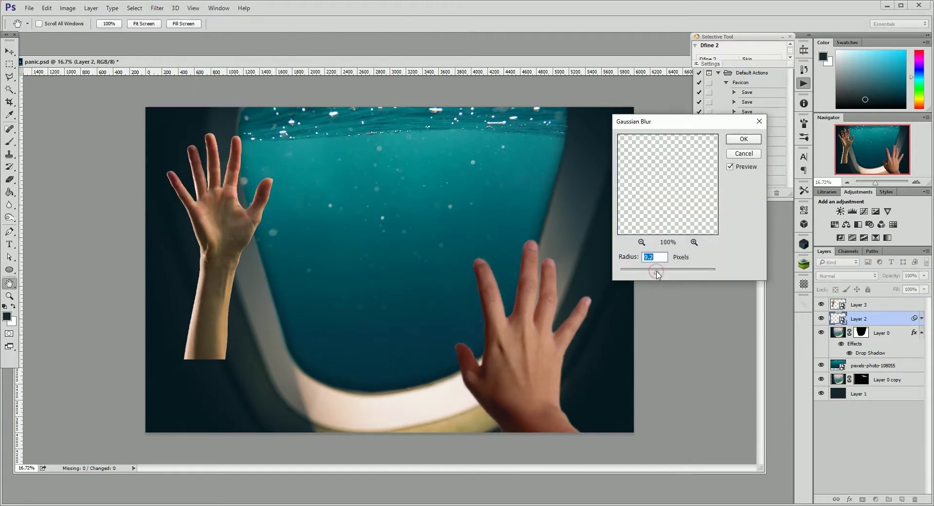
key(Return)
Enlarge the blurred hand and move it left into the foreground, then select the wing layer
key(ctrl+t)
mouse_move(387, 209)
mouse_down()
mouse_move(591, 279)
mouse_move(252, 299)
mouse_up()
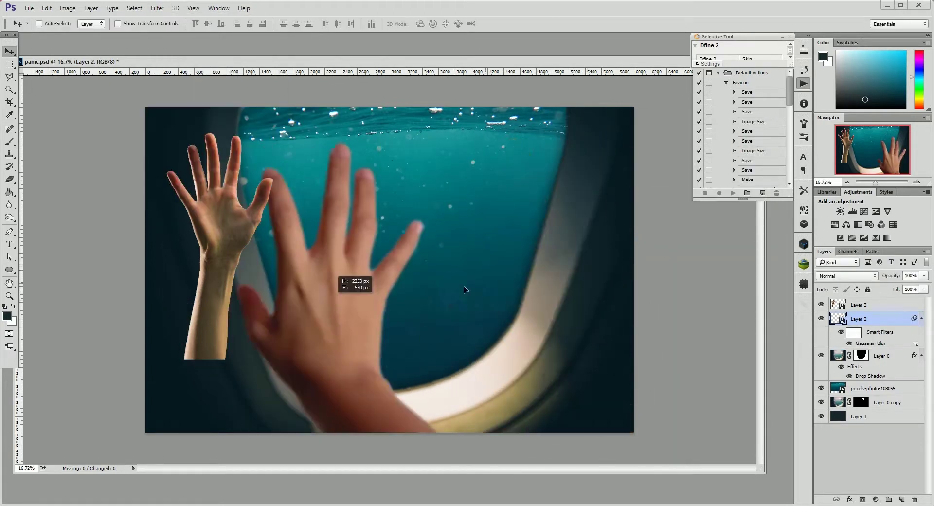
key(ctrl+z)
key(Return)
drag(589, 294, 222, 313)
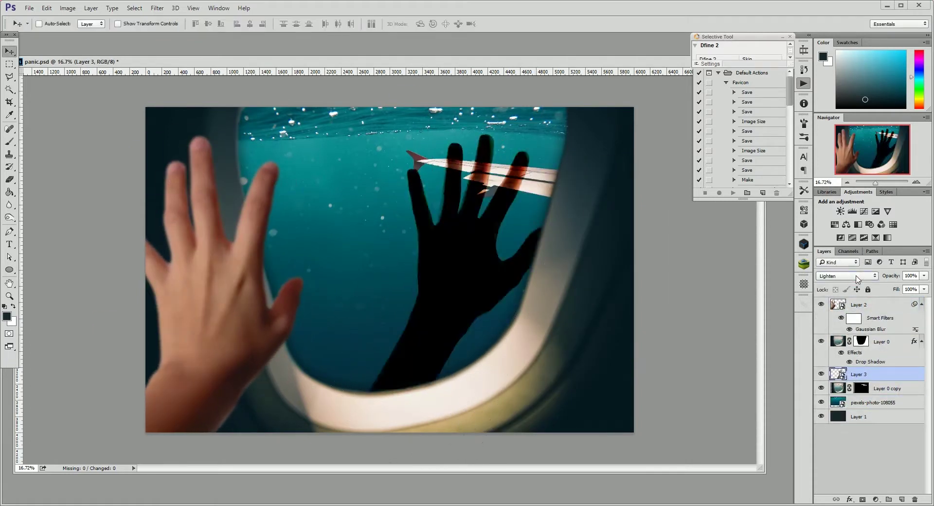
click(864, 388)
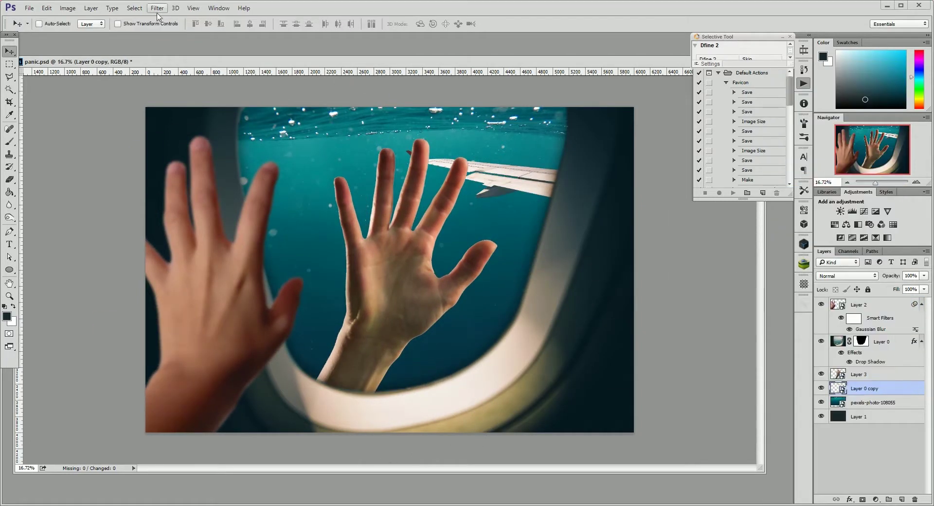
Reapply the same Gaussian Blur to the wing and save the composite
key(ctrl+alt+f)
key(Return)
key(ctrl+s)
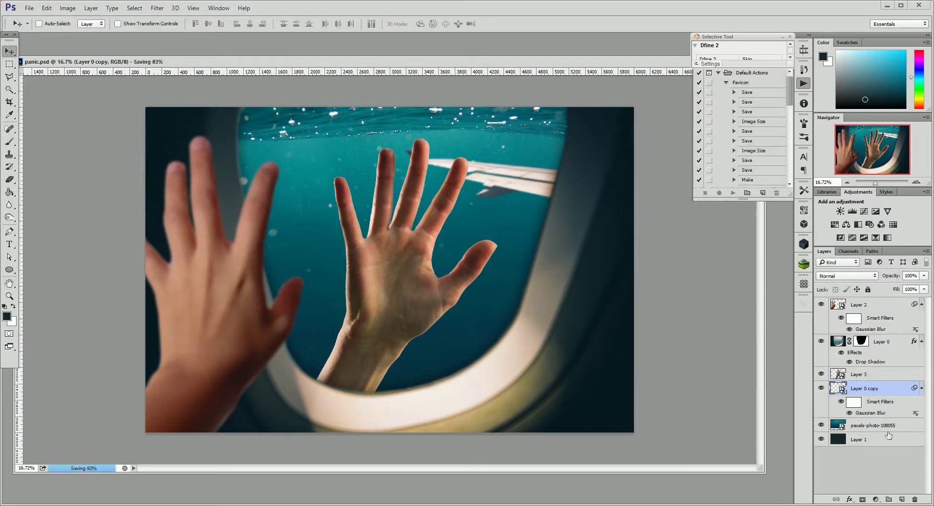
Add a new layer clipped to the wing, fill it teal, and set it to Hue blending
click(902, 500)
key(g)
key(alt+BackSpace)
click(847, 276)
click(847, 460)
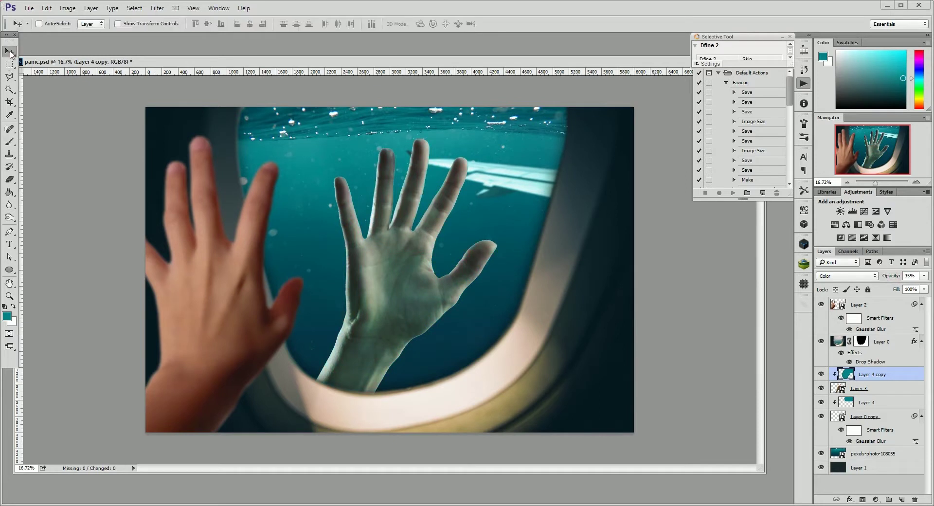
click(847, 276)
click(831, 447)
click(847, 276)
click(897, 422)
Edit the wing's smart object contents and save the tinted wing back into the composite
double_click(853, 379)
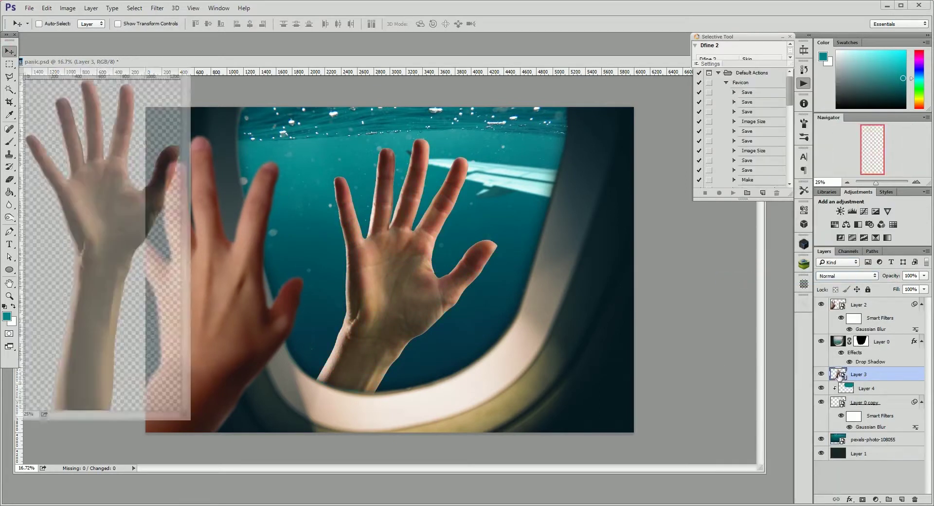
key(g)
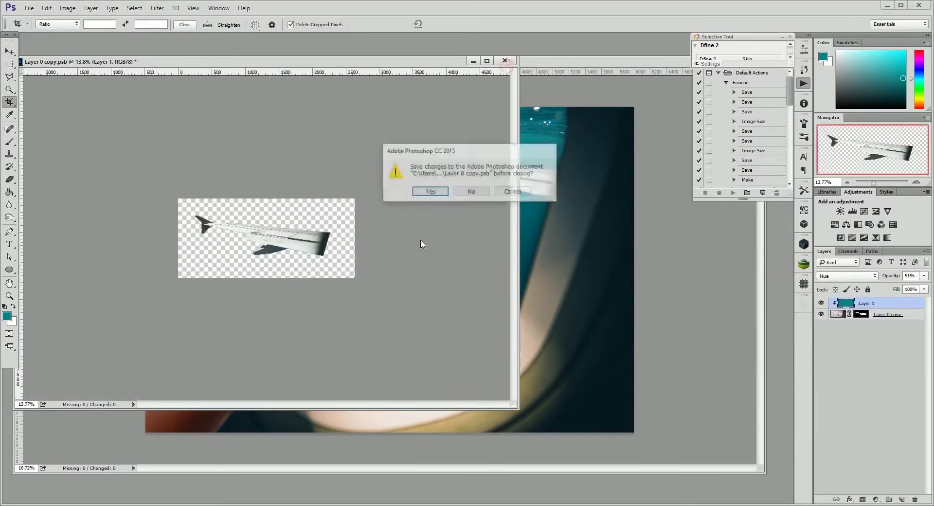
click(167, 19)
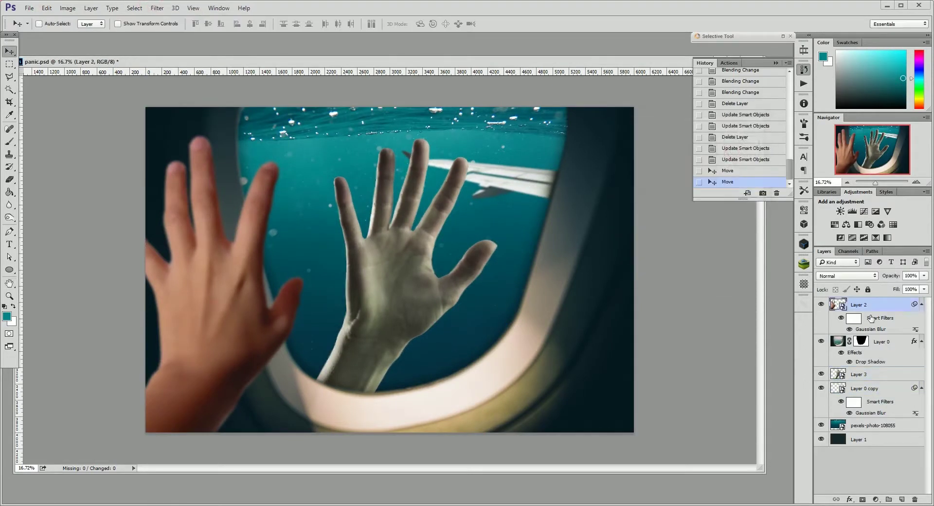
Paste the teal tint style onto the layer, then rotate and move the outside hand lower
click(827, 289)
key(v)
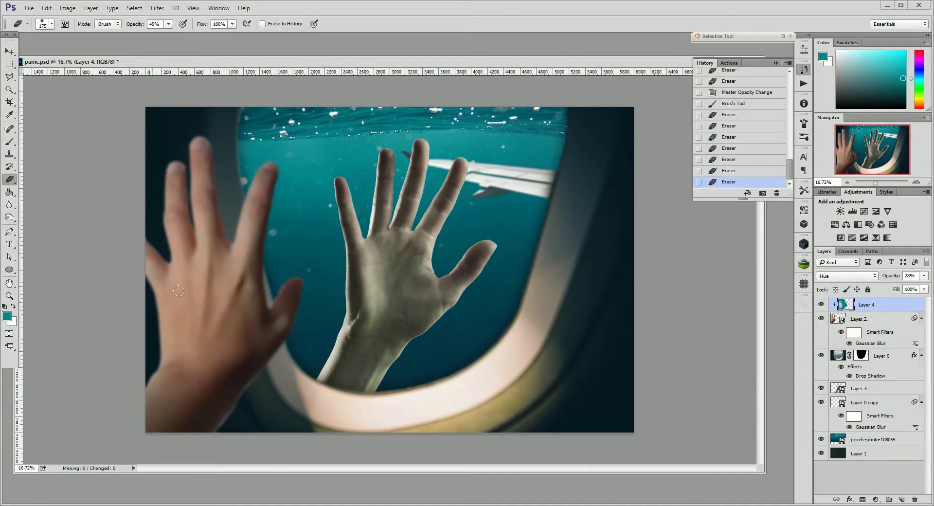
mouse_move(385, 311)
mouse_down()
mouse_move(394, 339)
mouse_move(344, 418)
mouse_move(360, 370)
mouse_move(402, 377)
mouse_up()
key(Return)
Shade the outside hand with a clipped black-painted Darken layer at 51% and a clipped Curves adjustment
key(ctrl+shift+alt+n)
key(ctrl+alt+g)
key(b)
click(847, 275)
click(829, 301)
key(ctrl+t)
key(Return)
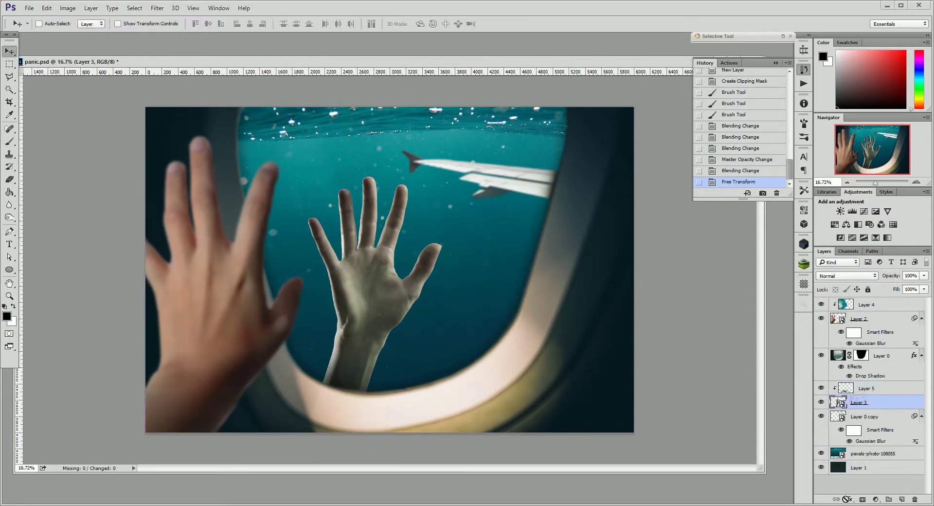
click(876, 499)
click(864, 343)
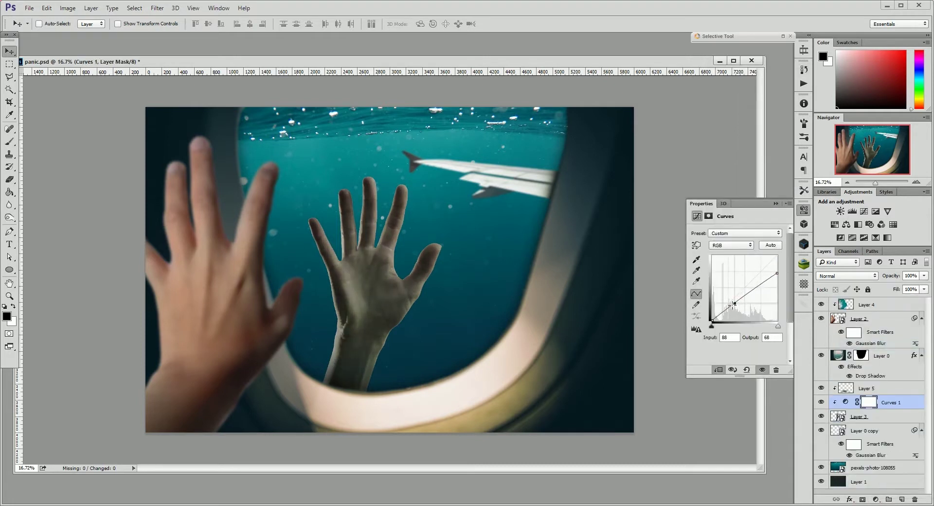
Group the hand with its curve and shading as Group 1, then scale it and move it lower
shift+click(871, 388)
key(ctrl+g)
key(ctrl+t)
drag(546, 209, 599, 167)
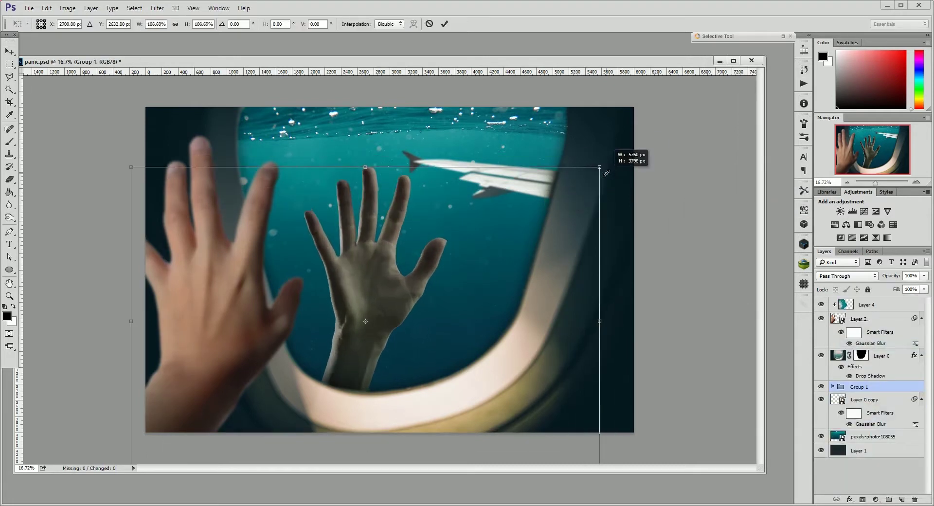
drag(455, 255, 471, 301)
key(Return)
Blur the outside hand at 9.0 and clip a 23%-opacity underwater photo copy above it
key(ctrl+alt+f)
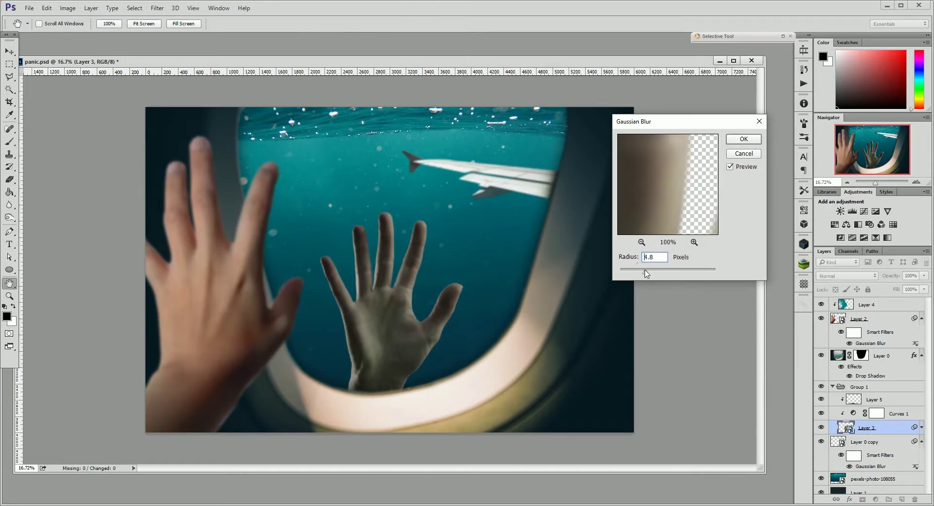
click(743, 140)
key(ctrl+j)
key(ctrl+bracketright)
key(ctrl+bracketright)
key(v)
key(2)
key(3)
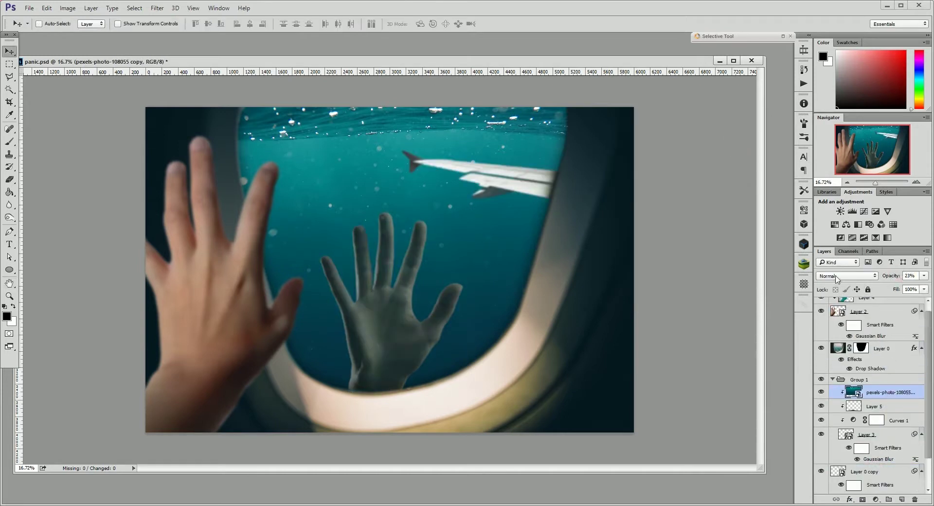
key(ctrl+shift+alt+n)
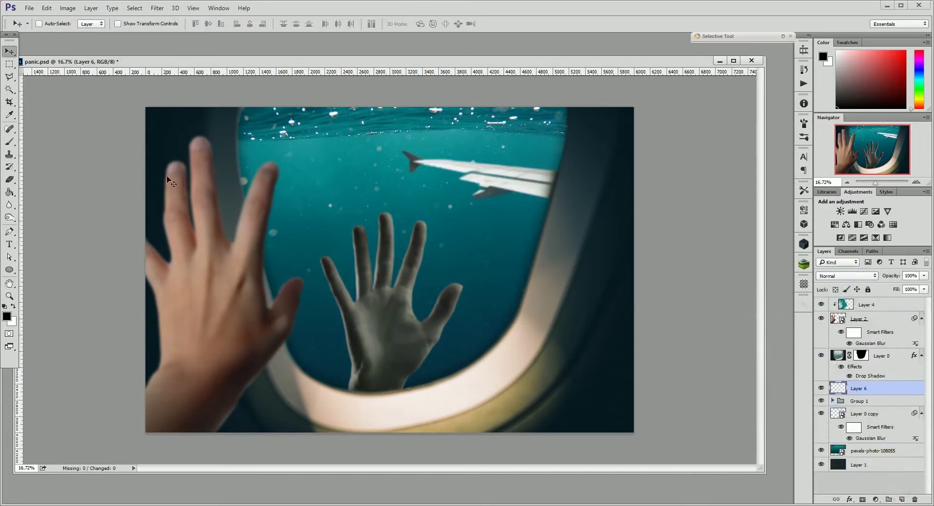
Sample the water's teal as the foreground colour and switch to the Brush
key(i)
click(507, 262)
click(7, 316)
key(Return)
key(b)
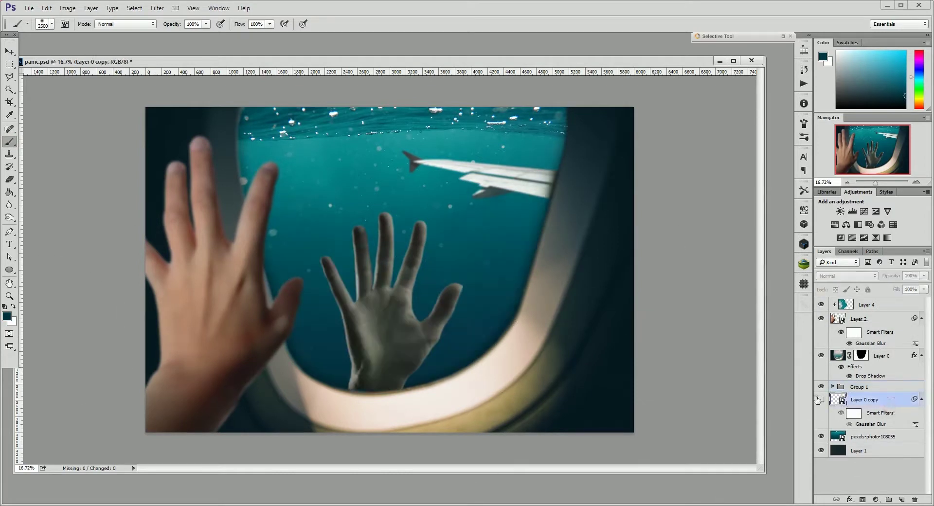
Add a grey-filled Overlay layer above the water and adjust the brush size
click(91, 7)
click(250, 17)
click(484, 207)
click(469, 375)
click(548, 161)
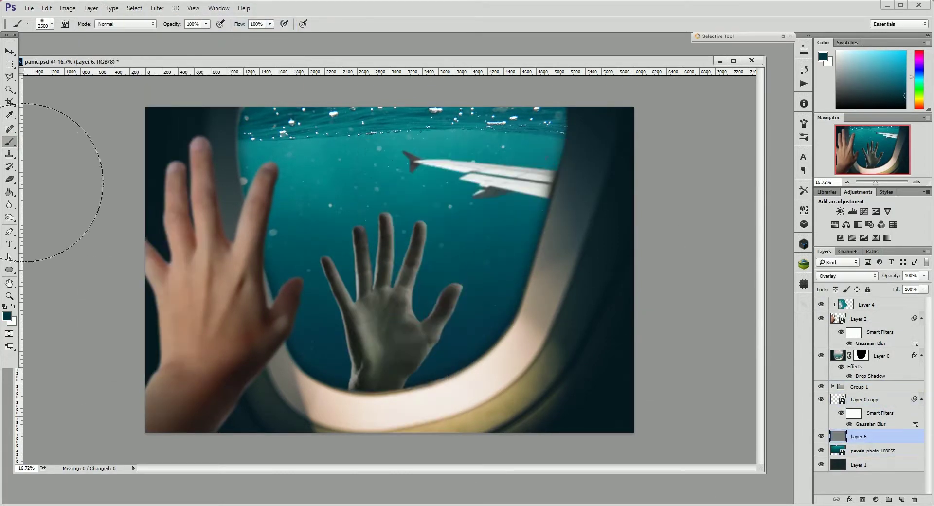
key(bracketleft)
click(6, 316)
key(Return)
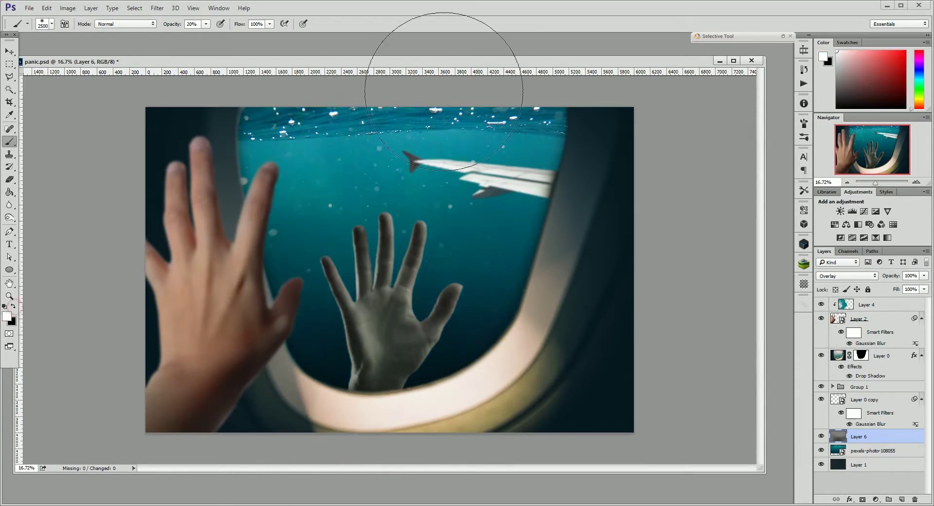
Add an empty layer above Layer 4 and a grey-filled Overlay layer inside Group 1
click(902, 499)
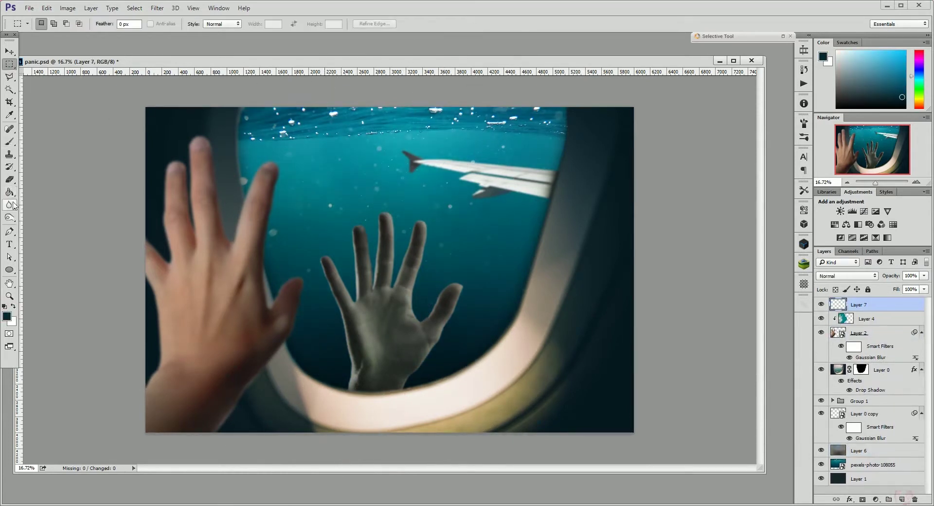
key(bracketright)
key(bracketright)
key(bracketright)
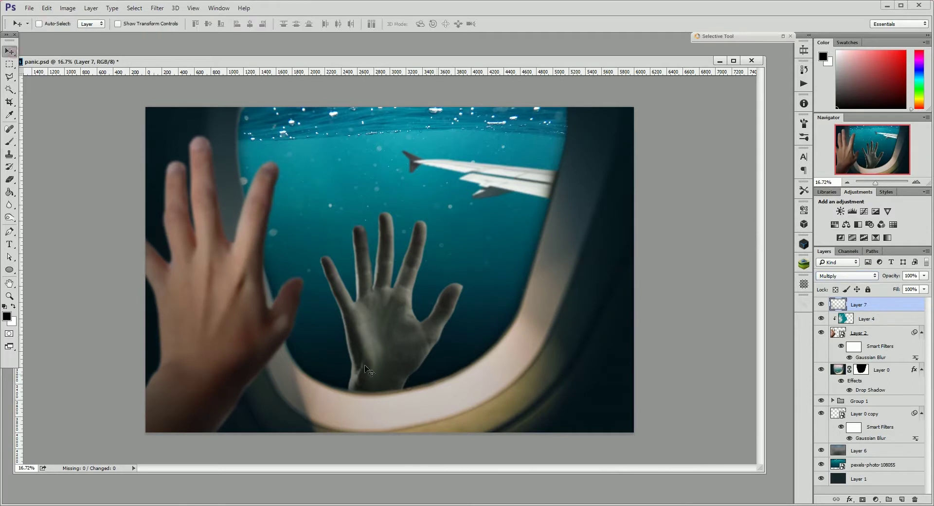
click(833, 400)
click(889, 381)
key(ctrl+shift+n)
text(36)
key(Return)
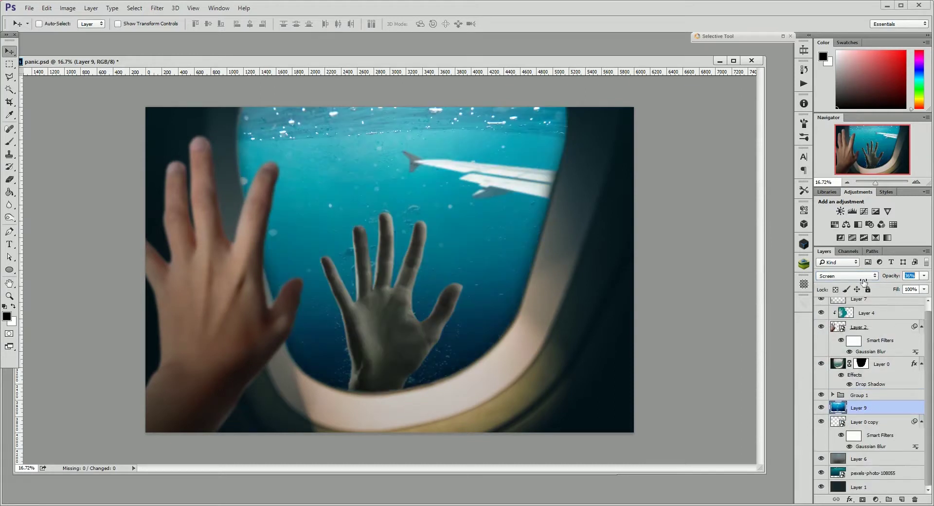
Reset the texture layer to Normal blending, leaving its size unchanged
key(shift+alt+n)
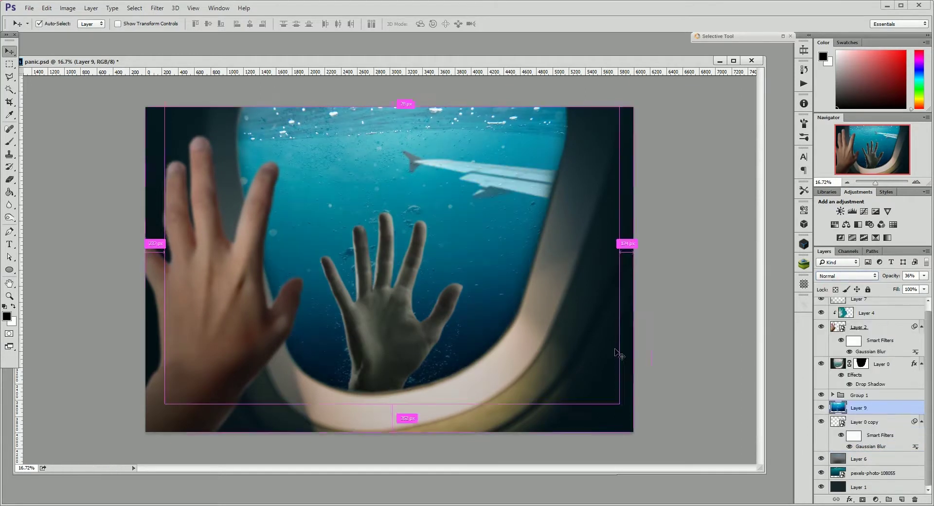
key(ctrl+t)
key(Return)
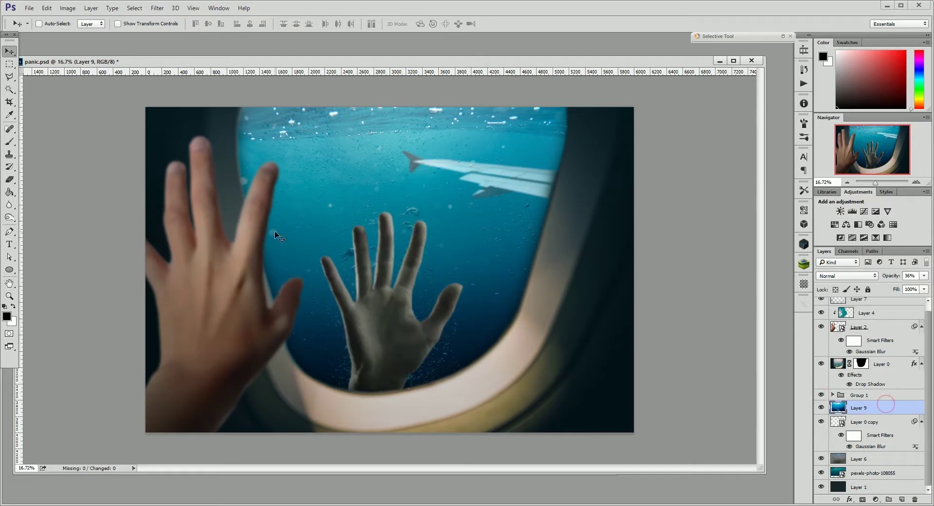
Select Layer 5 inside Group 1 and open Refine Mask, feathering the edge to 7.5 px
click(832, 395)
click(875, 422)
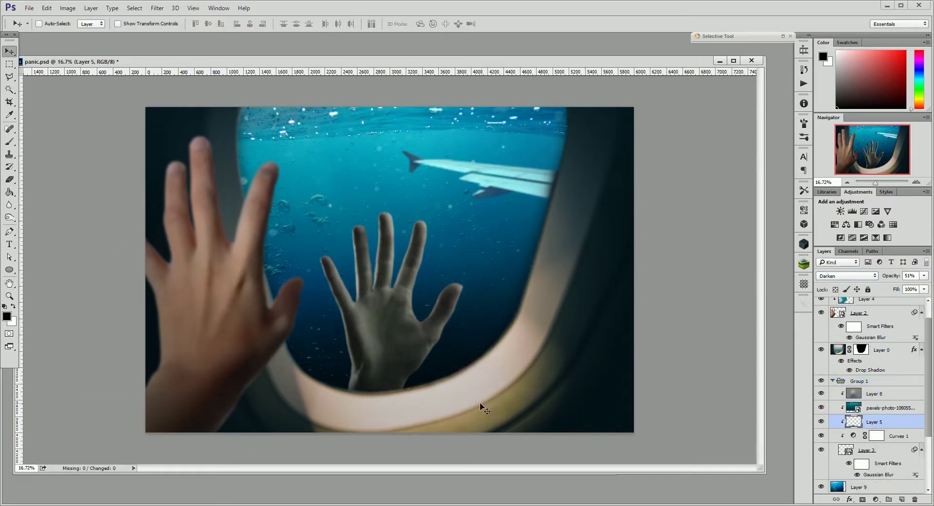
scroll(825, 377, up, 2)
key(alt+ctrl+r)
drag(761, 256, 778, 256)
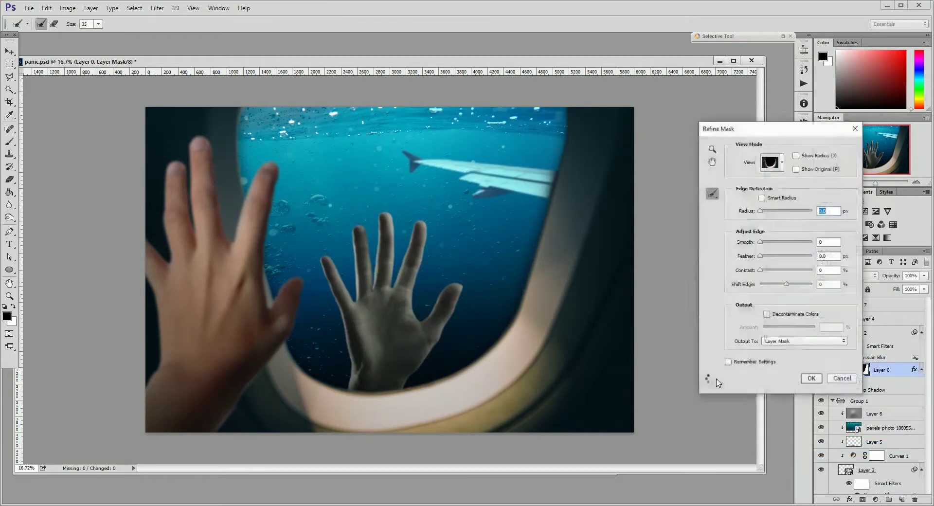
Preview the window mask On White and On Layers, then increase the feather to soften its edge
click(779, 165)
click(760, 244)
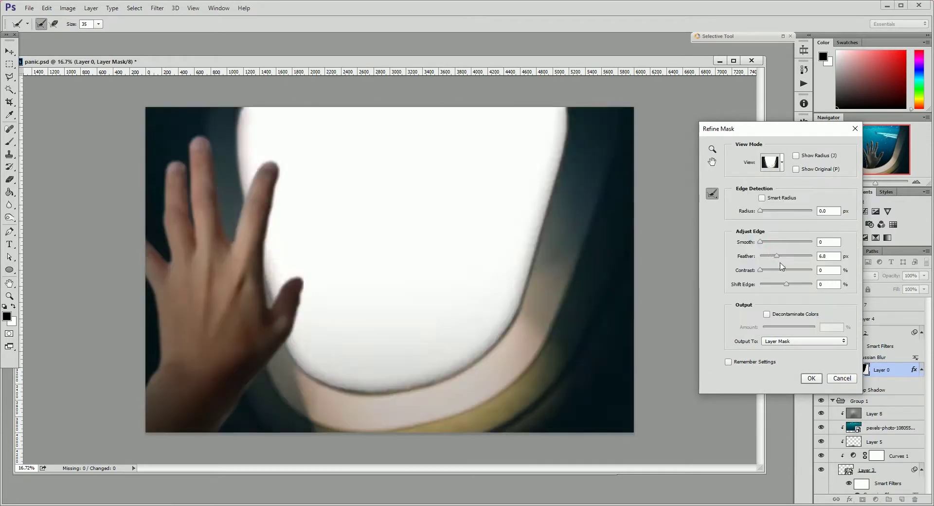
key(Return)
click(772, 291)
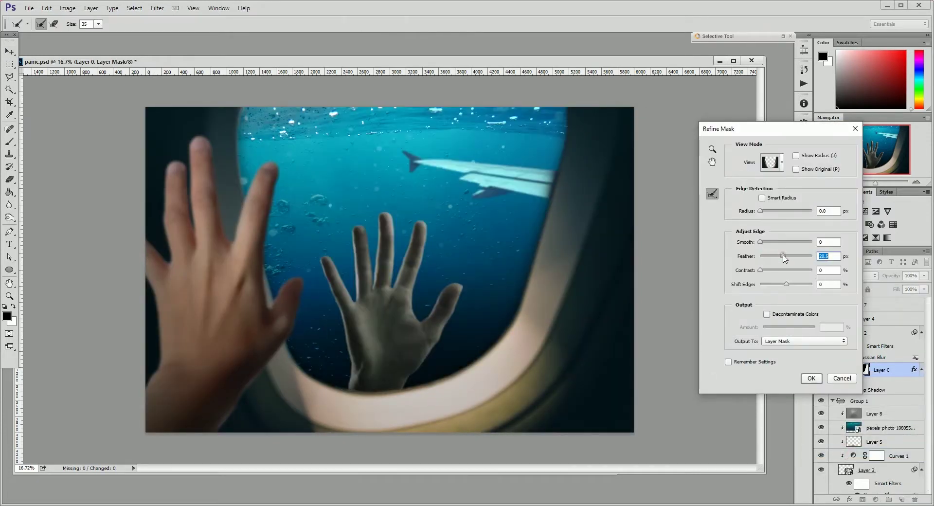
drag(779, 256, 794, 258)
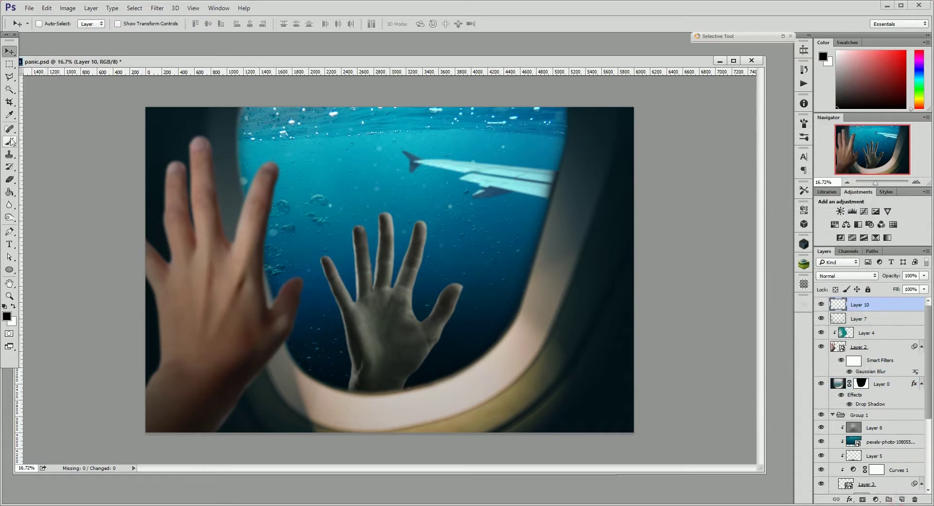
key(ctrl+bracketleft)
key(ctrl+bracketleft)
key(ctrl+bracketleft)
Move Layer 10 below Layer 0 and start transforming the underwater texture Layer 9
key(bracketleft)
key(bracketleft)
key(bracketleft)
click(859, 438)
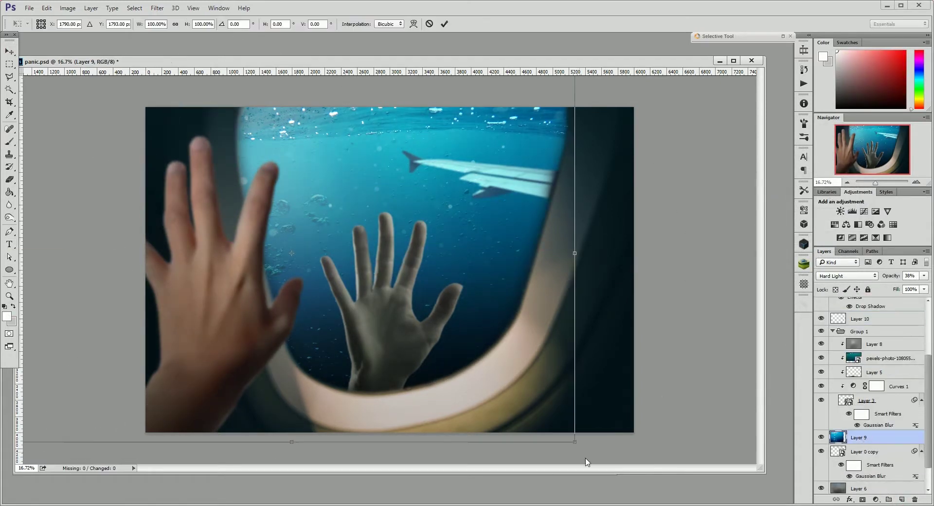
key(ctrl+t)
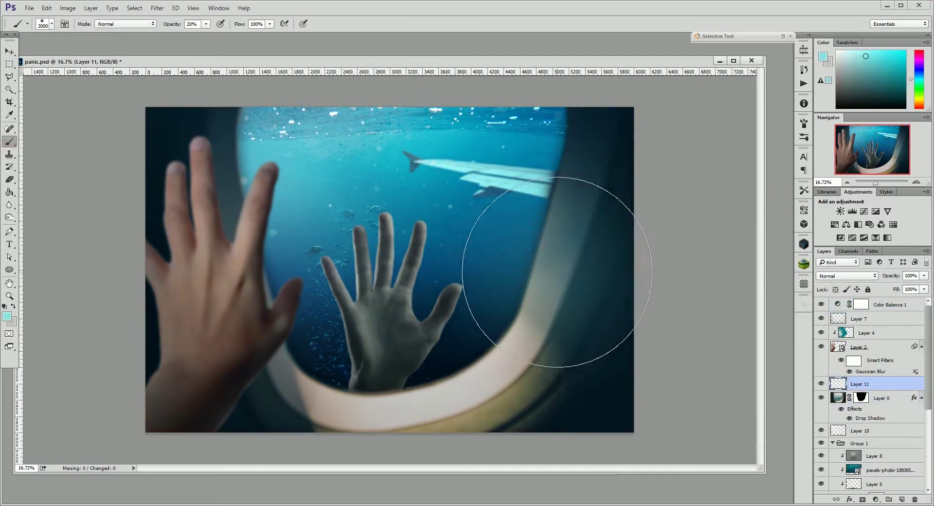
Set Layer 11 to Hue blending after trying Color, and shrink the eraser to 1200 px
click(847, 275)
click(822, 459)
click(847, 275)
click(839, 447)
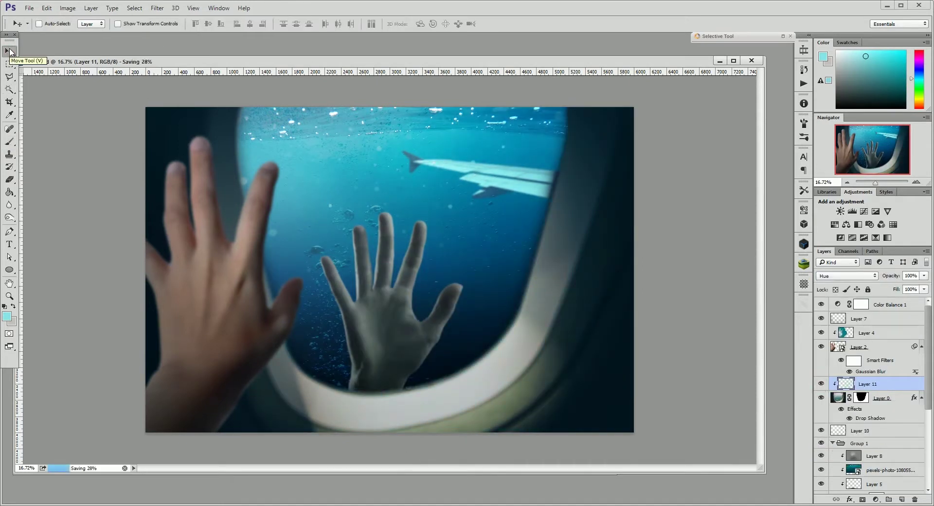
scroll(849, 449, down, 3)
key(bracketleft)
key(bracketleft)
key(bracketleft)
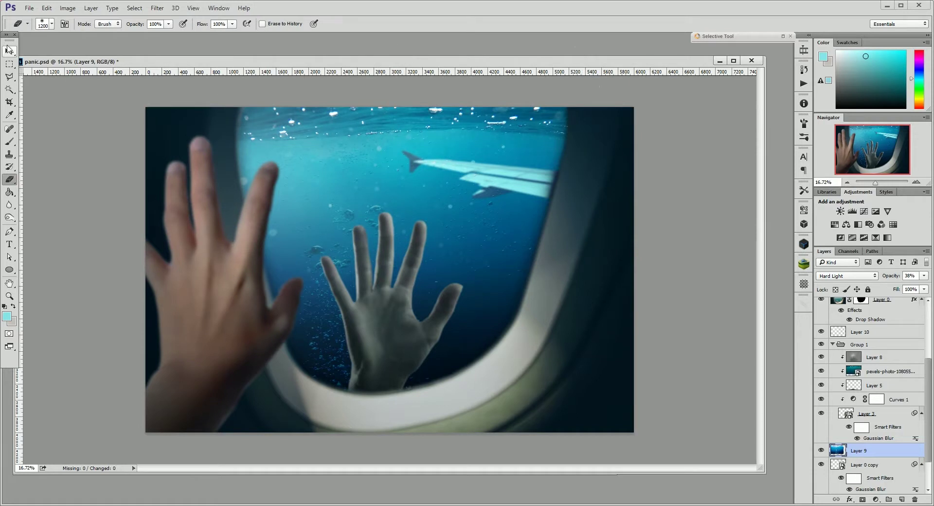
Enlarge the pexels photo layers to about 107% and move shark Layer 12 below Layer 9
key(ctrl+t)
drag(633, 372, 670, 393)
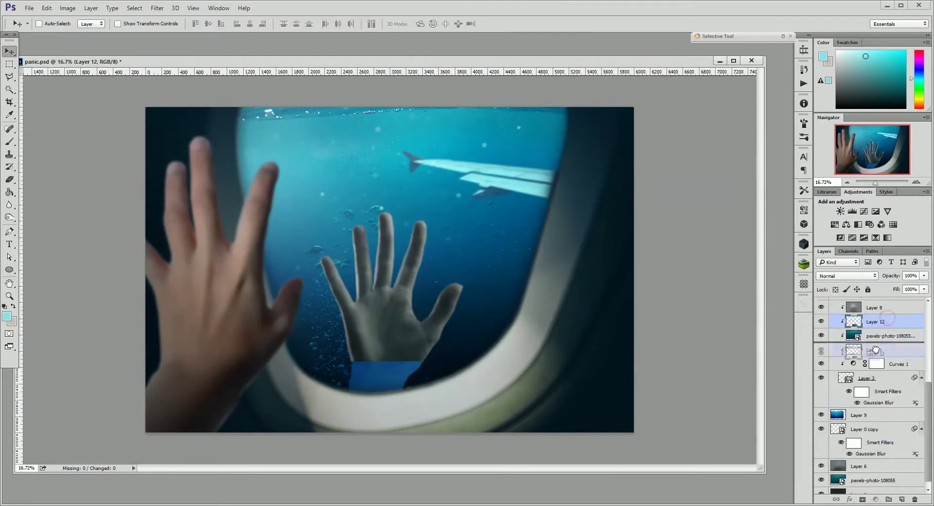
drag(875, 350, 869, 440)
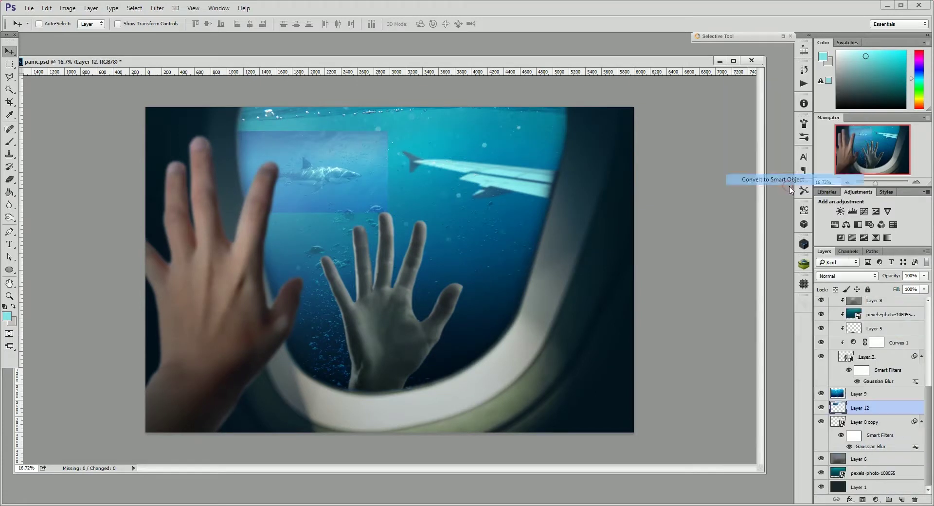
Convert Layer 12 to a Smart Object and rotate, shrink and flip the hand copy
click(788, 181)
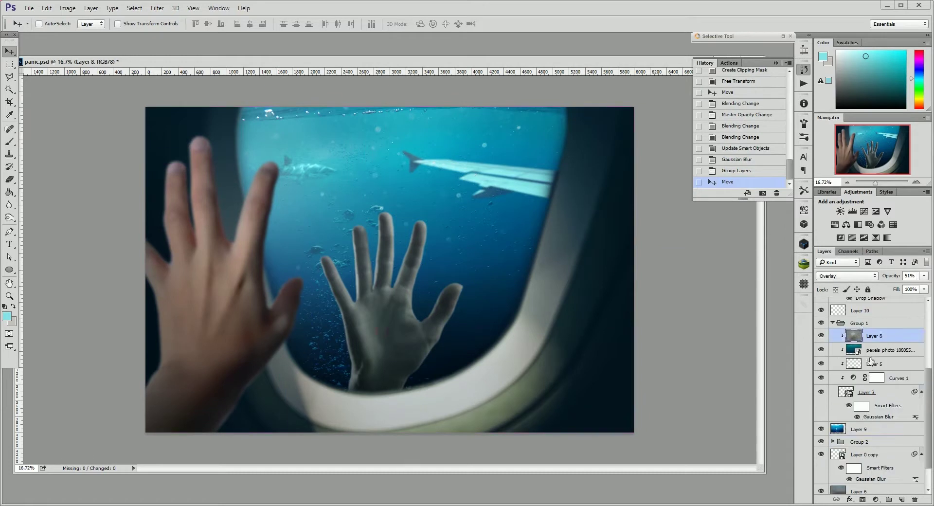
drag(573, 248, 451, 222)
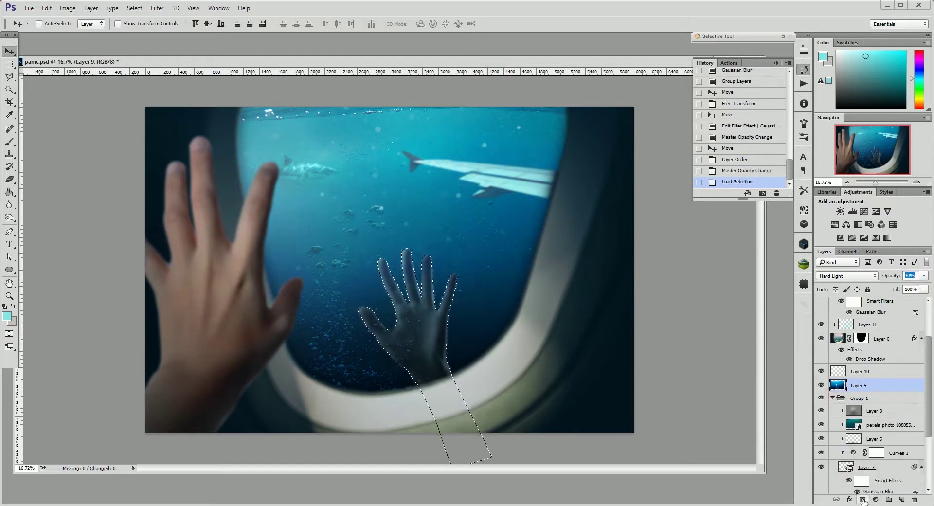
Unlink Layer 9's mask and place the duplicated hand at the window's lower right
click(849, 347)
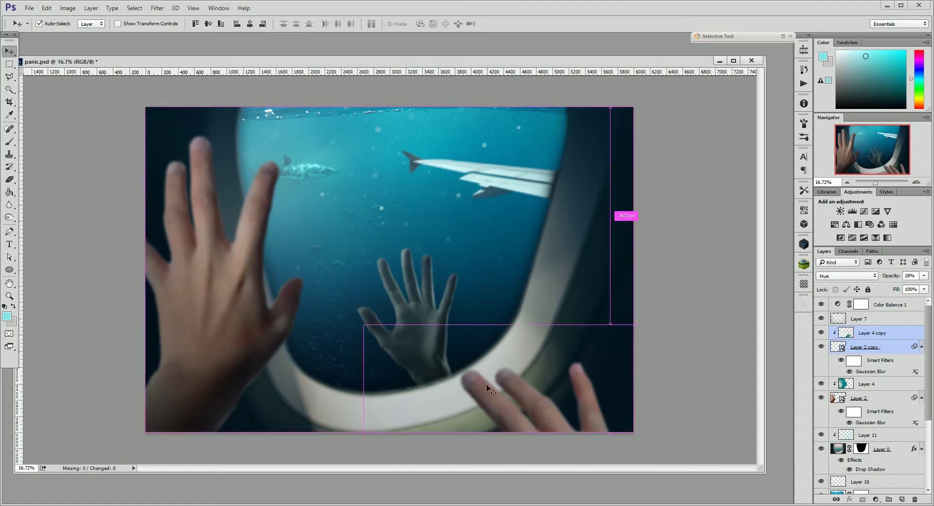
drag(444, 413, 543, 389)
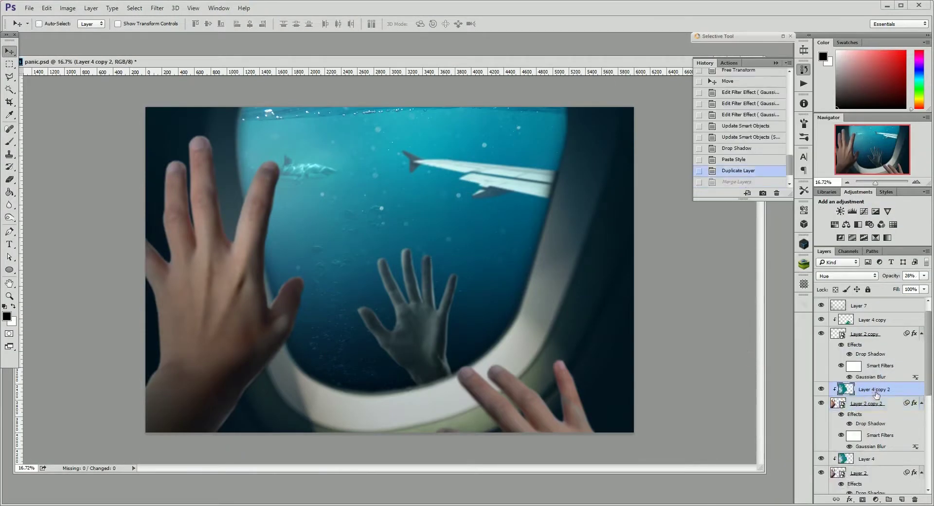
Merge the hand into Layer 14 over the left hand, try lighter blend modes, and move it below Layer 0
right_click(876, 394)
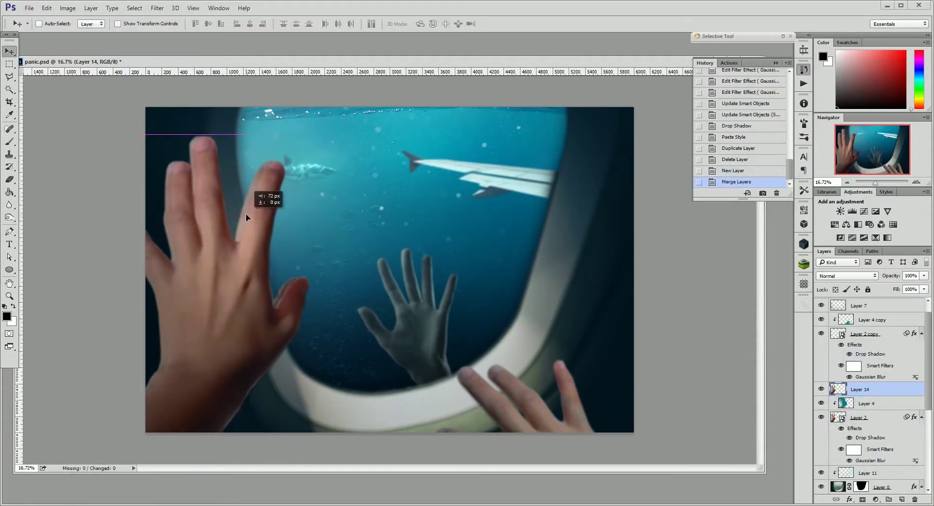
drag(518, 350, 531, 351)
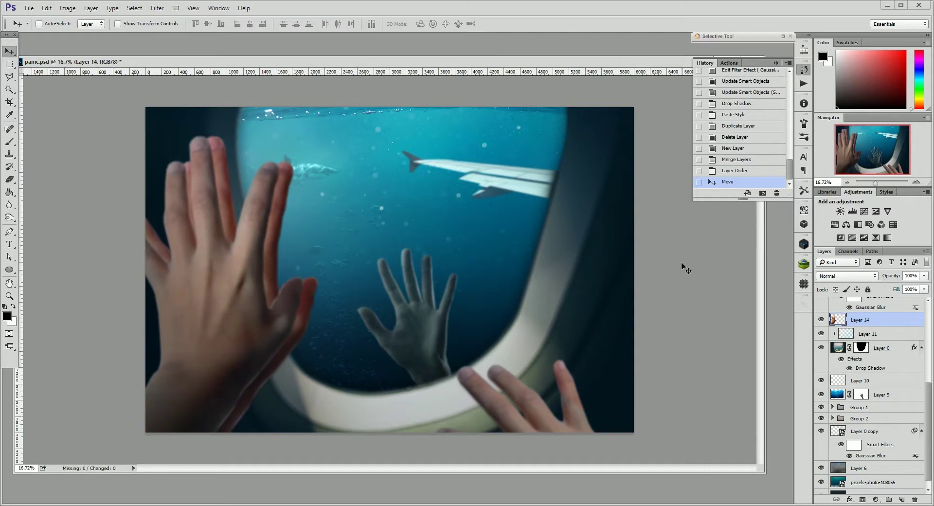
click(846, 276)
click(837, 360)
click(847, 276)
click(837, 360)
drag(898, 322, 888, 358)
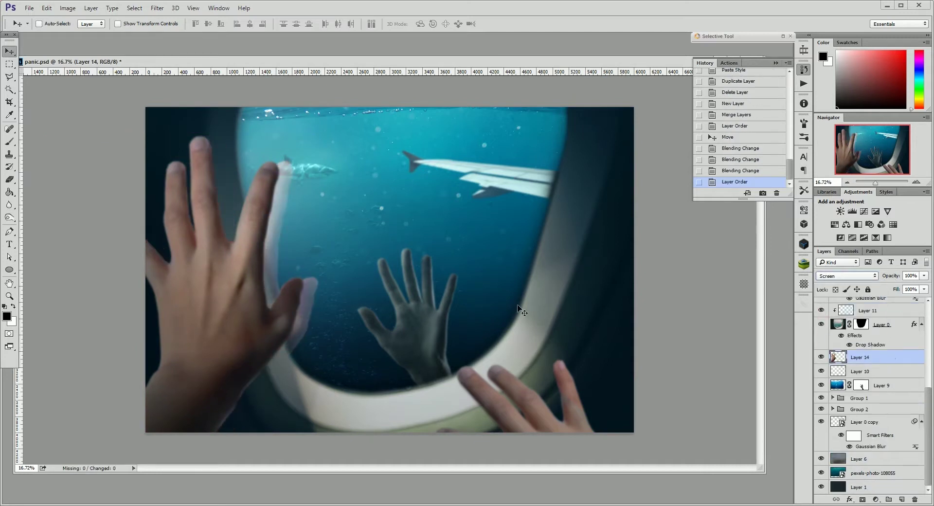
key(shift+Left)
key(shift+Left)
key(shift+Left)
Distort the glowing hand copy with Filter > Liquify and dim it
click(158, 7)
click(168, 86)
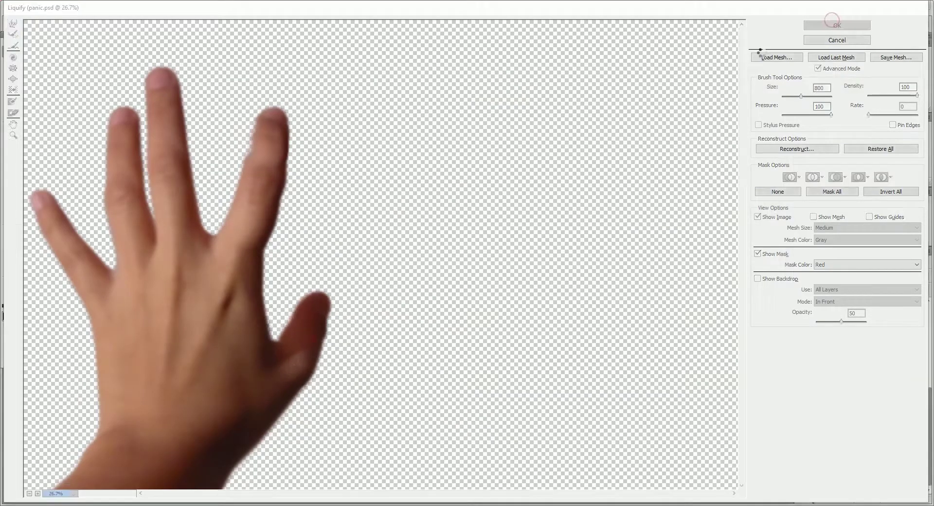
click(834, 24)
key(Return)
drag(895, 276, 882, 279)
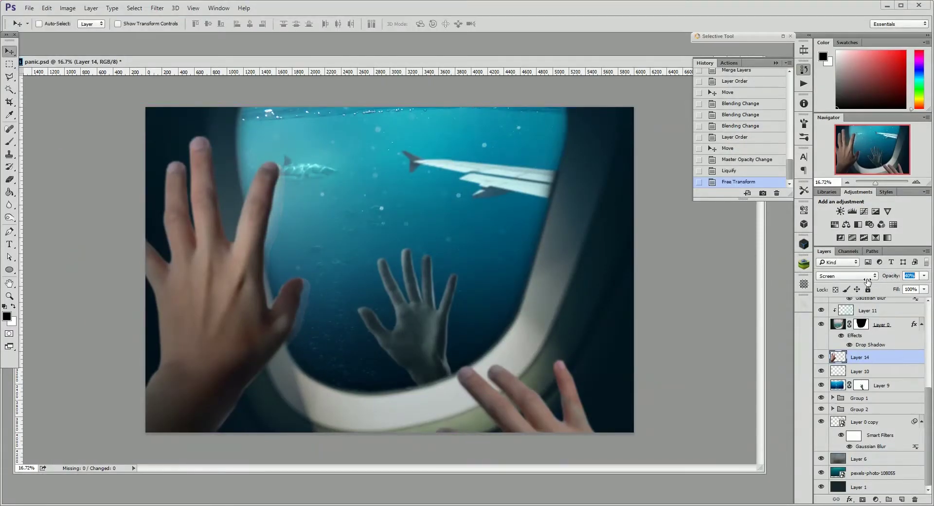
text(39)
Set Layer 14 to Linear Dodge (Add) at 39% and save panic.psd
click(847, 276)
click(847, 343)
key(ctrl+s)
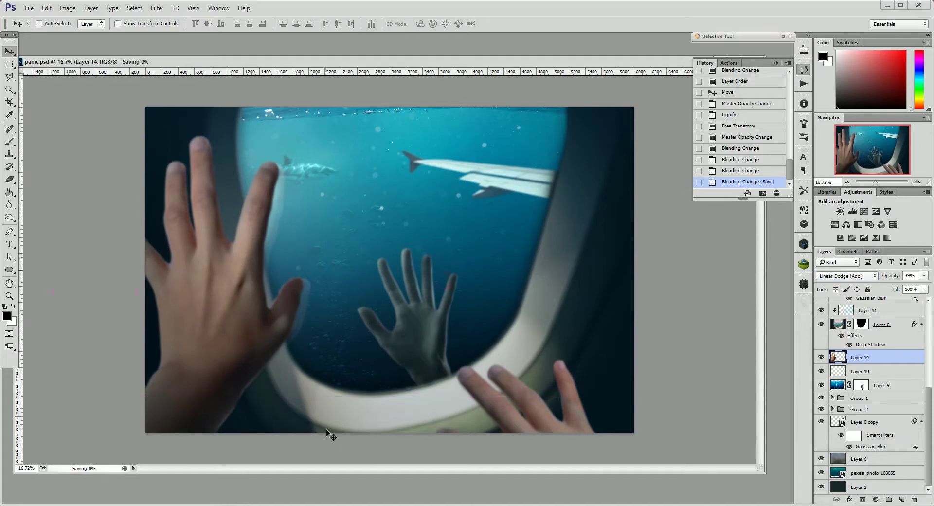
drag(364, 265, 364, 266)
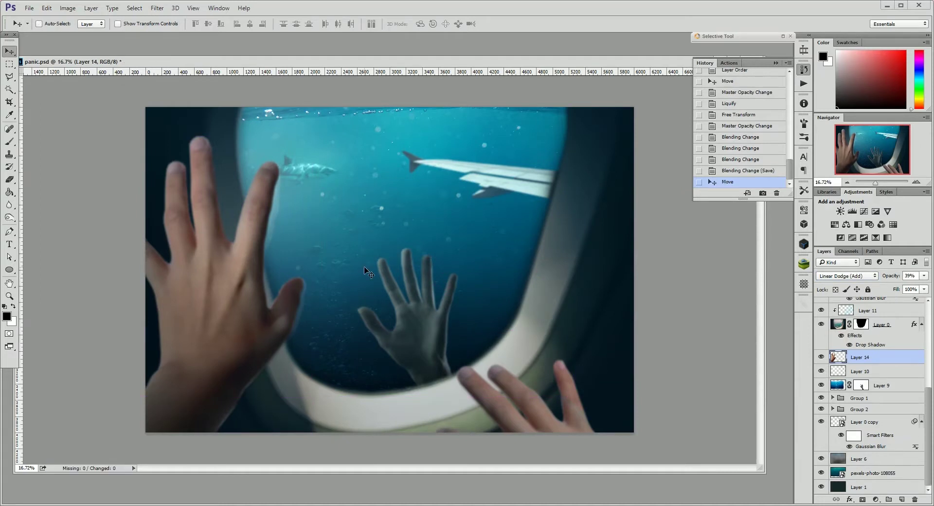
key(ctrl+t)
Stretch Layer 14's glowing hand to about 108% of its height
key(ctrl+minus)
drag(242, 449, 242, 473)
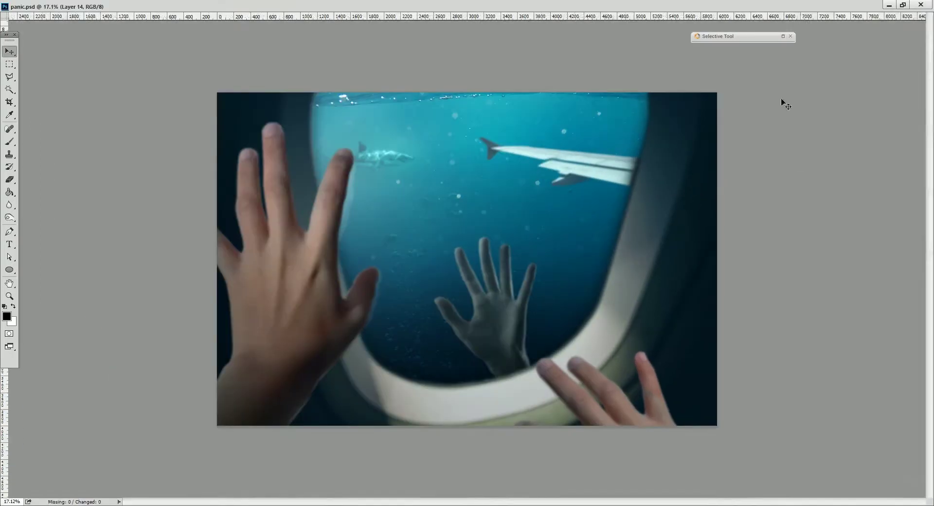